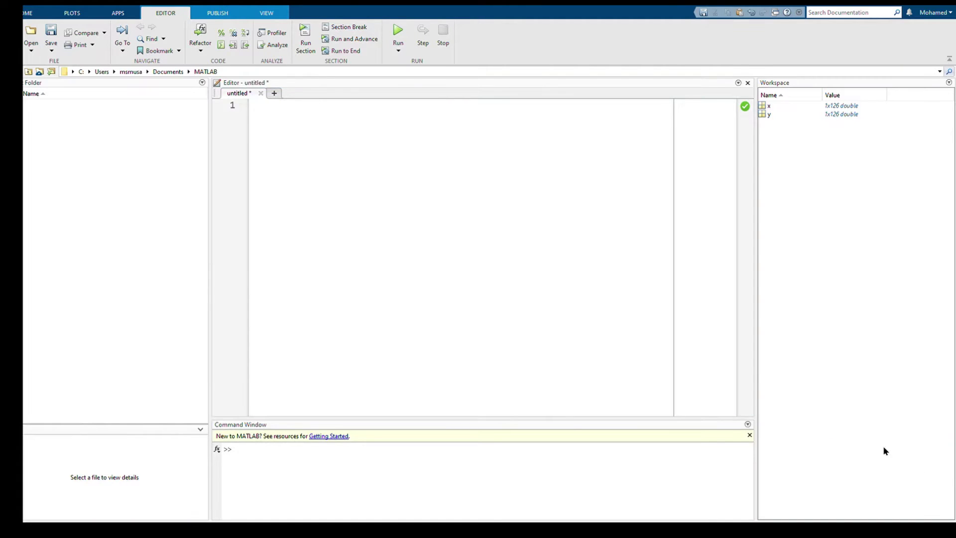
# Place the cursor on line 1 of the empty untitled script to begin typing clc
pyautogui.click(481, 257)
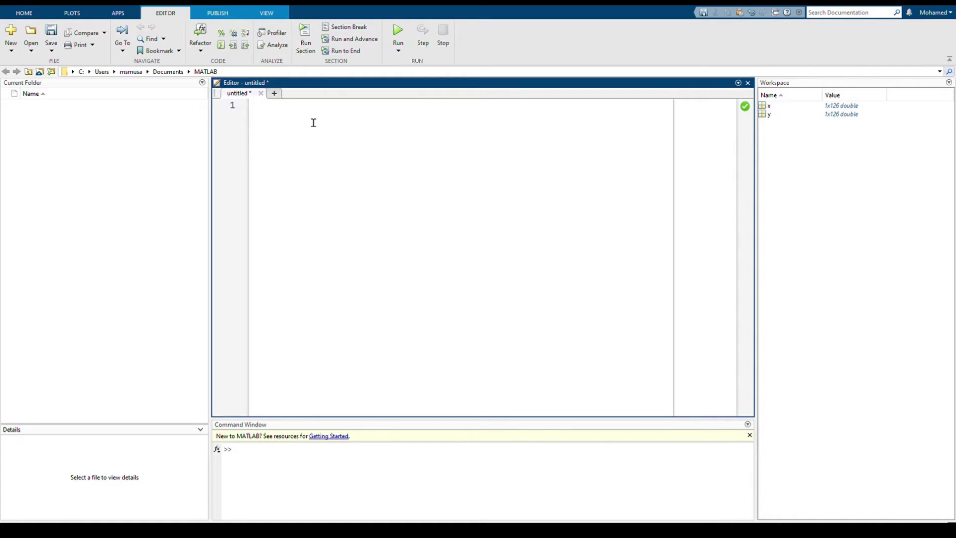
pyautogui.write('clc')
pyautogui.write(';')
# Write clc, clear all, x = -2*pi:0.1:2*pi; and y = tan(x); on separate lines
pyautogui.press('Return')
pyautogui.write('clear all;')
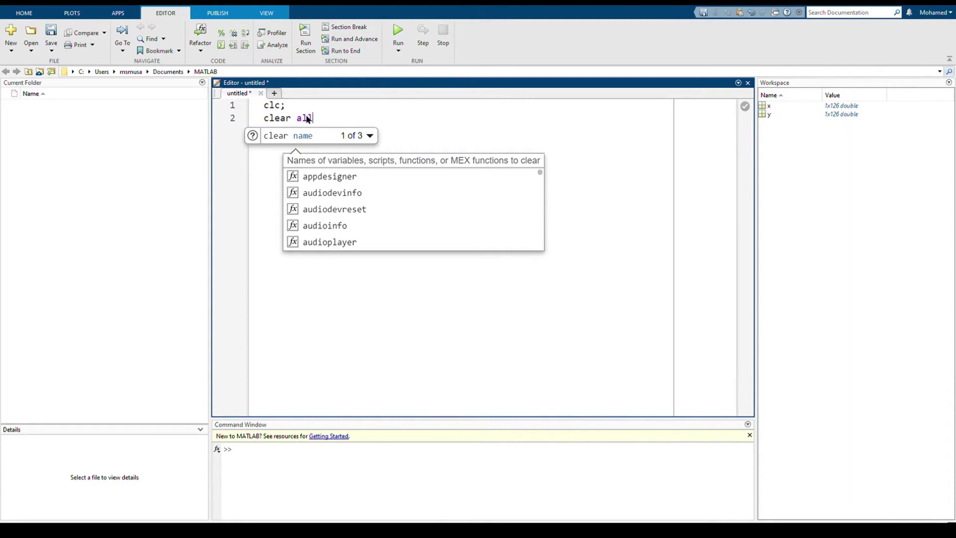
pyautogui.press('Return')
pyautogui.press('Return')
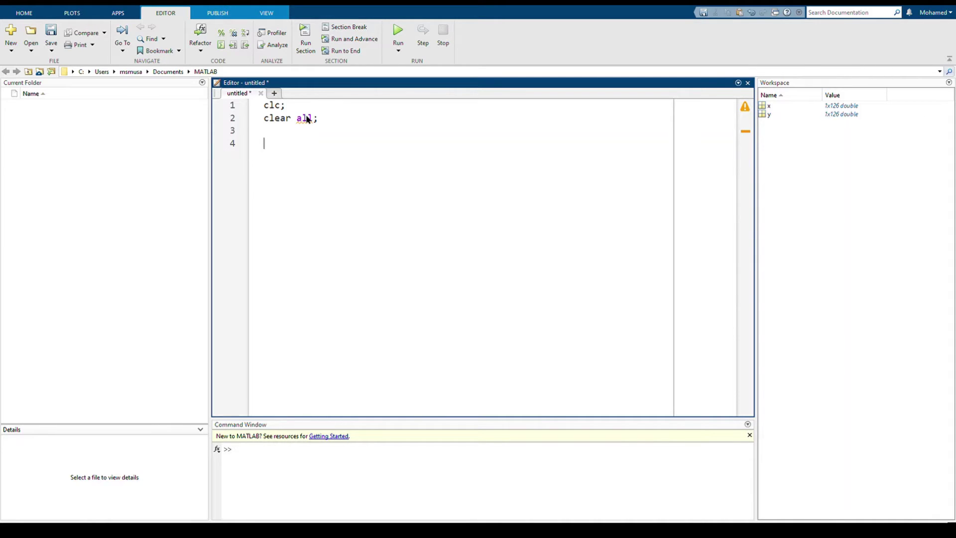
pyautogui.write('x = ')
pyautogui.write('-2*pi:')
pyautogui.write('0.1:2*')
pyautogui.write('pi')
pyautogui.write(';')
pyautogui.press('Return')
pyautogui.write('y = ')
pyautogui.write('tan')
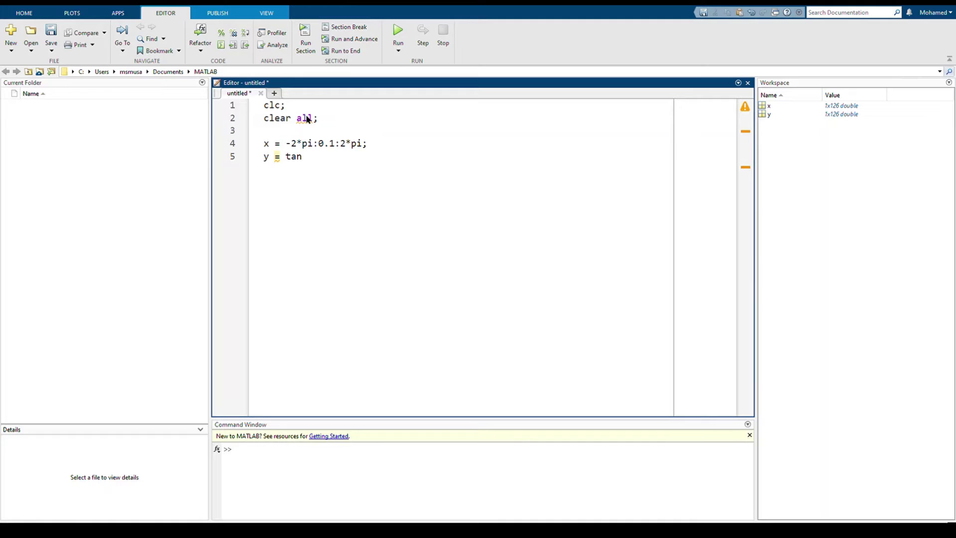
pyautogui.write('(x)')
pyautogui.write(';')
pyautogui.hotkey('shift', 'Left')
pyautogui.press('End')
pyautogui.press('Return')
# After a blank line, write plot(x,y,LineWidth=1) using the autocomplete suggestions
pyautogui.press('Return')
pyautogui.write('plt')
pyautogui.press('BackSpace')
pyautogui.write('ot(')
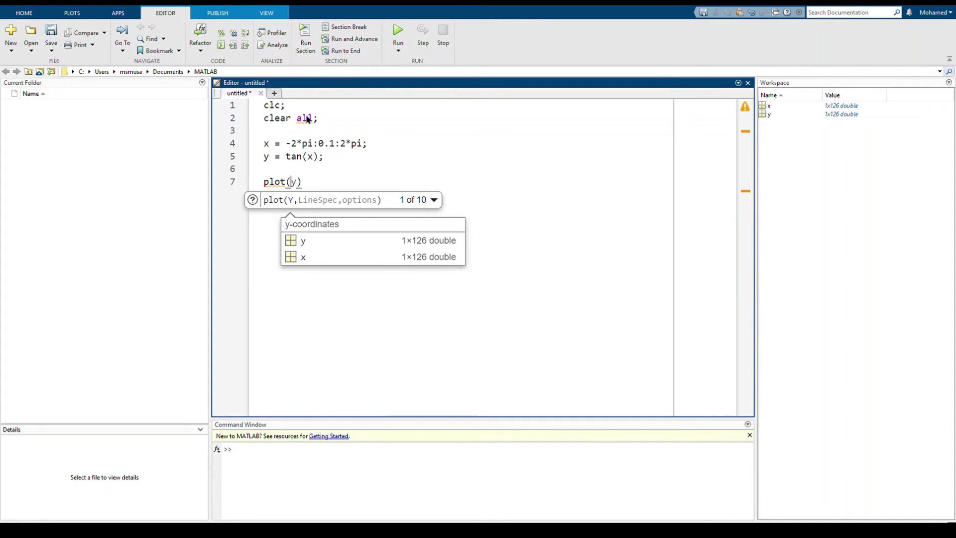
pyautogui.write('x,y,line')
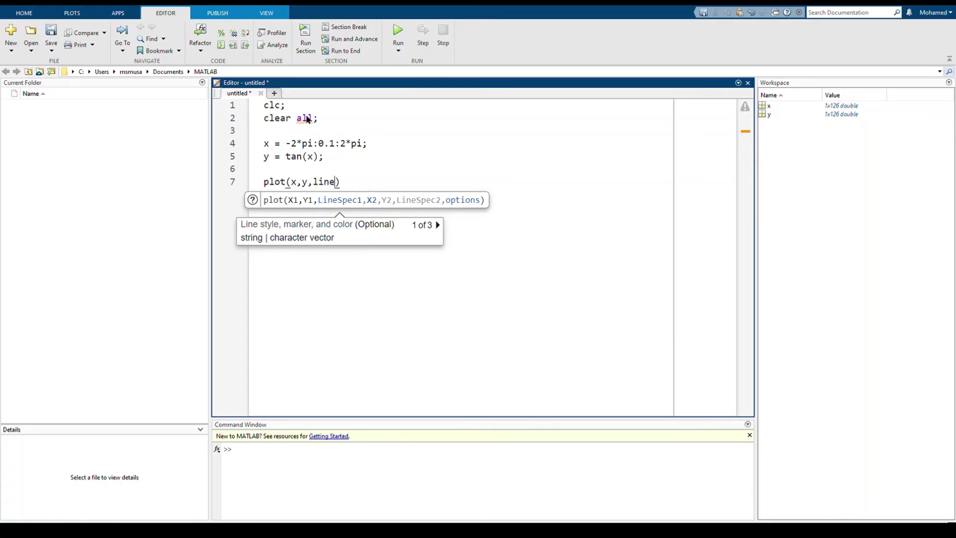
pyautogui.write('width')
pyautogui.press('Tab')
pyautogui.write('=1')
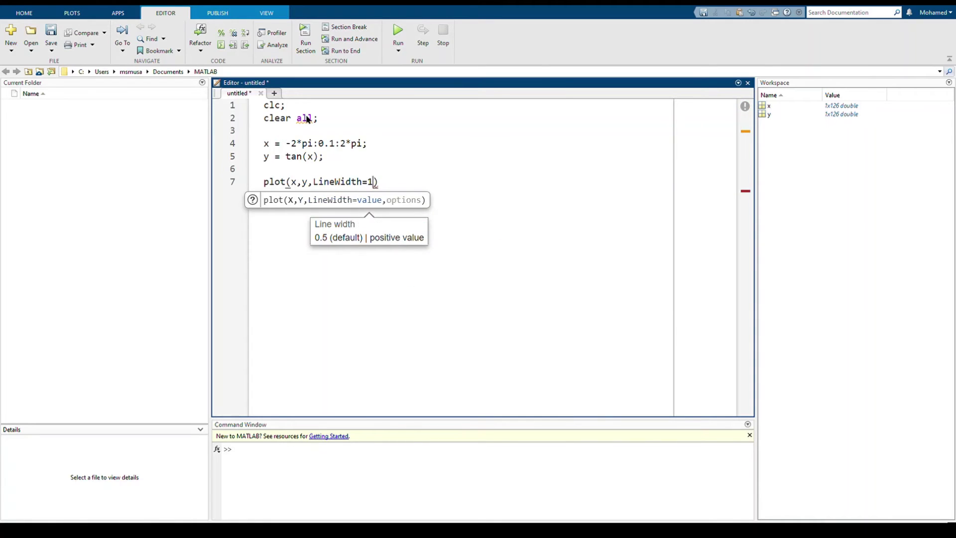
pyautogui.write(')')
pyautogui.press('Return')
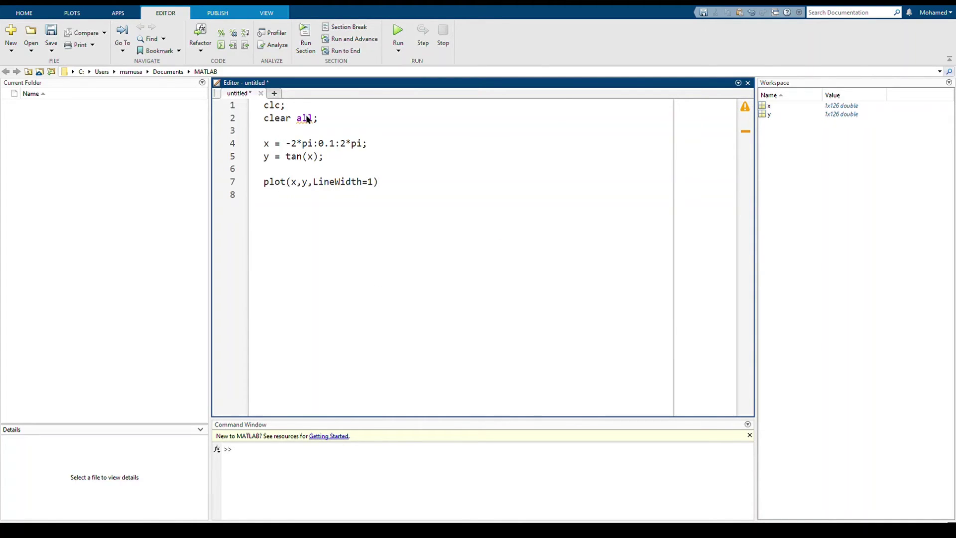
pyautogui.write('xl')
pyautogui.write("abel('")
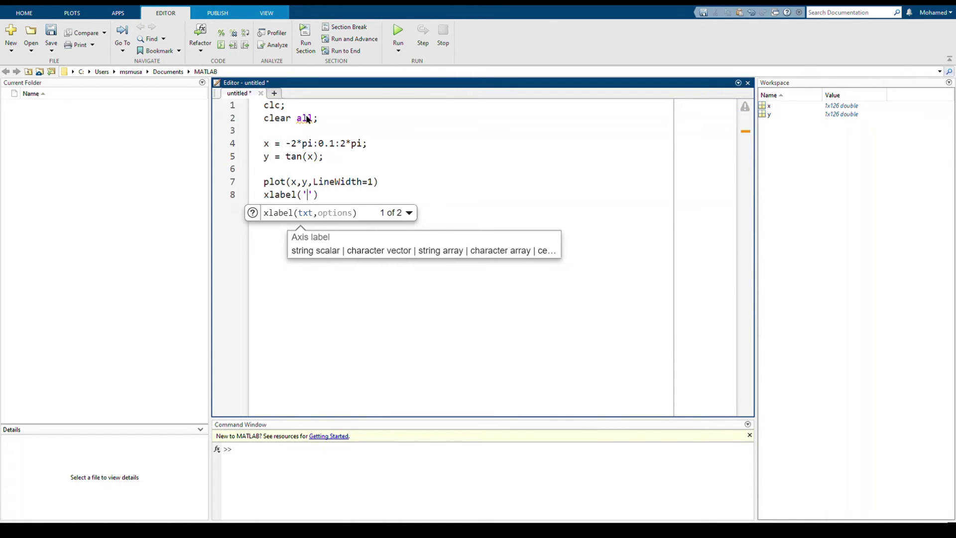
pyautogui.write('x')
# Add xlabel('x') and ylabel('y = tan(x)') lines, correcting the ylabel typo
pyautogui.press('End')
pyautogui.press('Return')
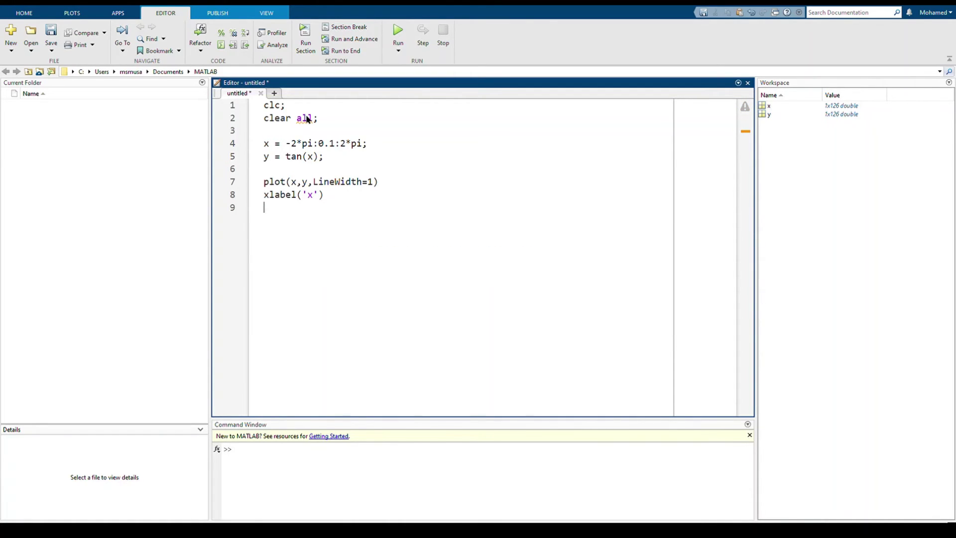
pyautogui.write('ylabel')
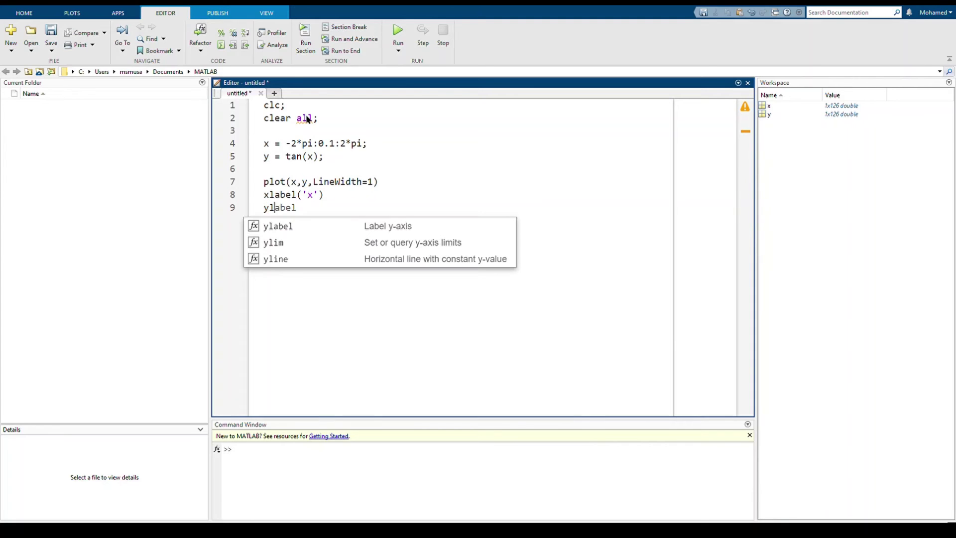
pyautogui.write('e')
pyautogui.press('BackSpace')
pyautogui.press('BackSpace')
pyautogui.write('el')
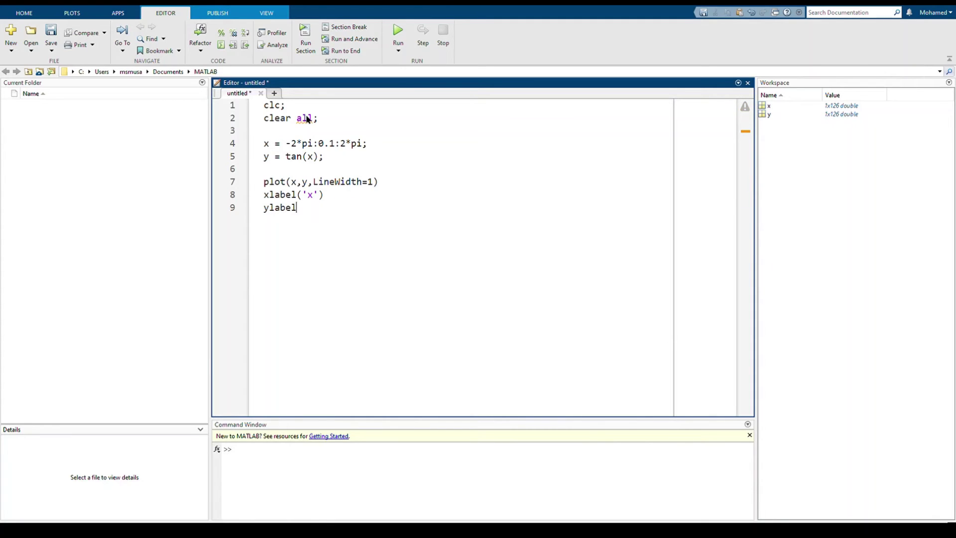
pyautogui.write("('y -")
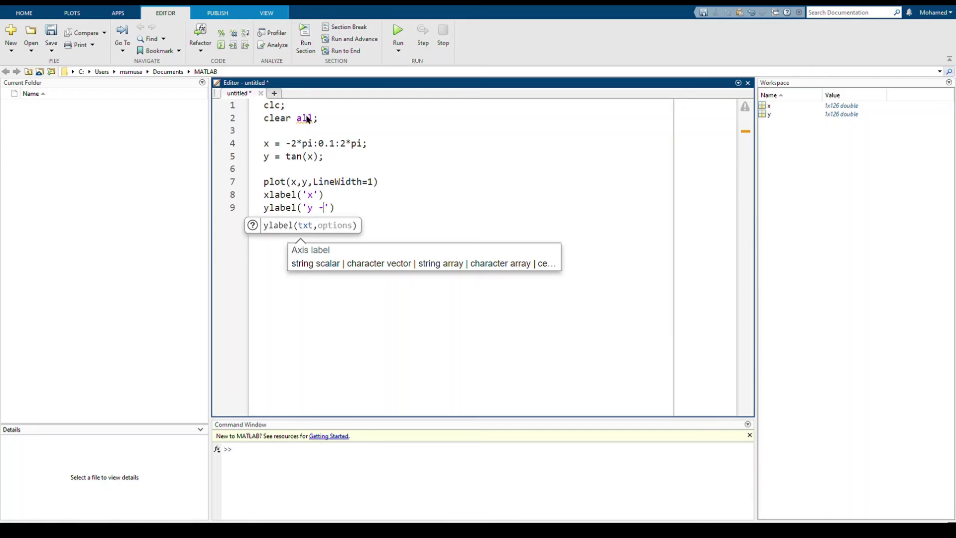
pyautogui.press('BackSpace')
pyautogui.press('BackSpace')
pyautogui.write('= t')
pyautogui.write('an(x)')
pyautogui.press('End')
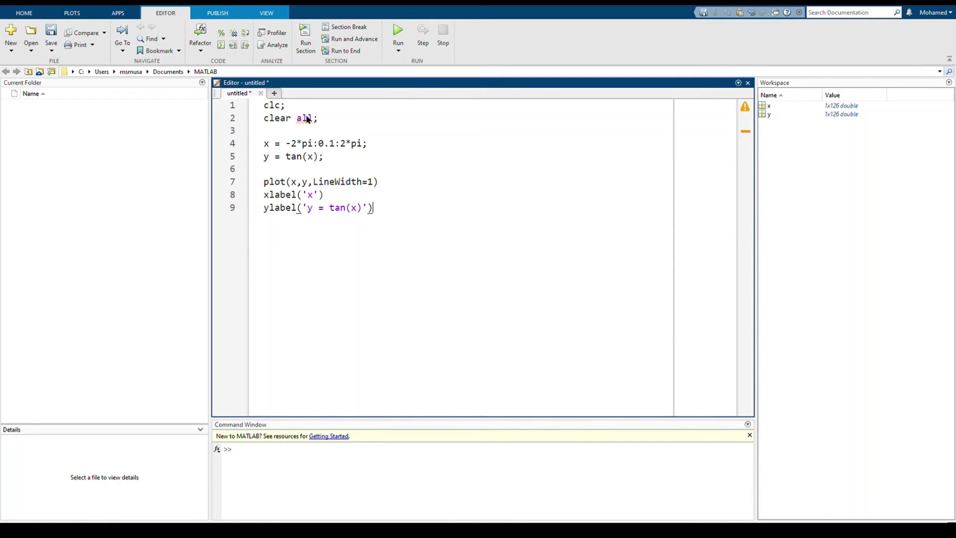
# Add title('x vs y') and grid on, then run the script with F5
pyautogui.press('Return')
pyautogui.write('titl')
pyautogui.write("e('")
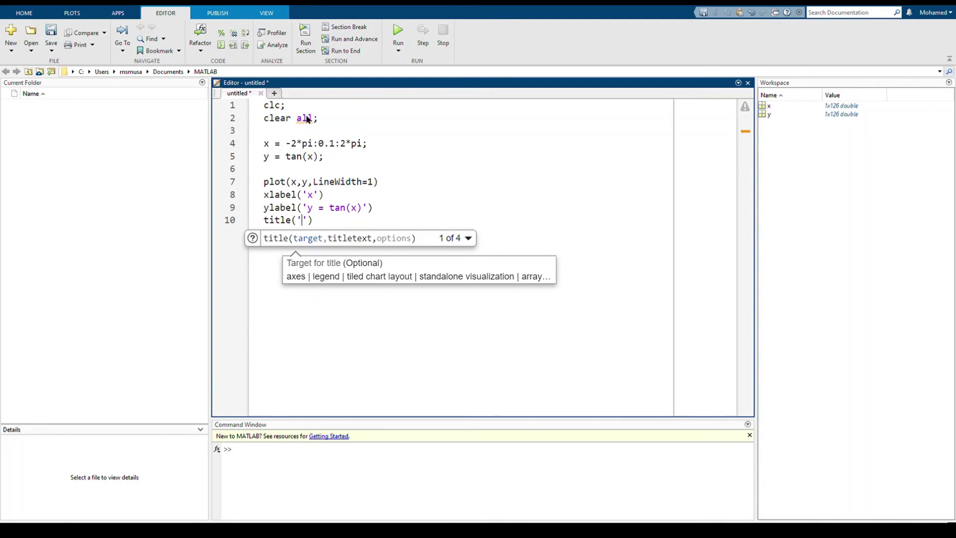
pyautogui.write('x vs y')
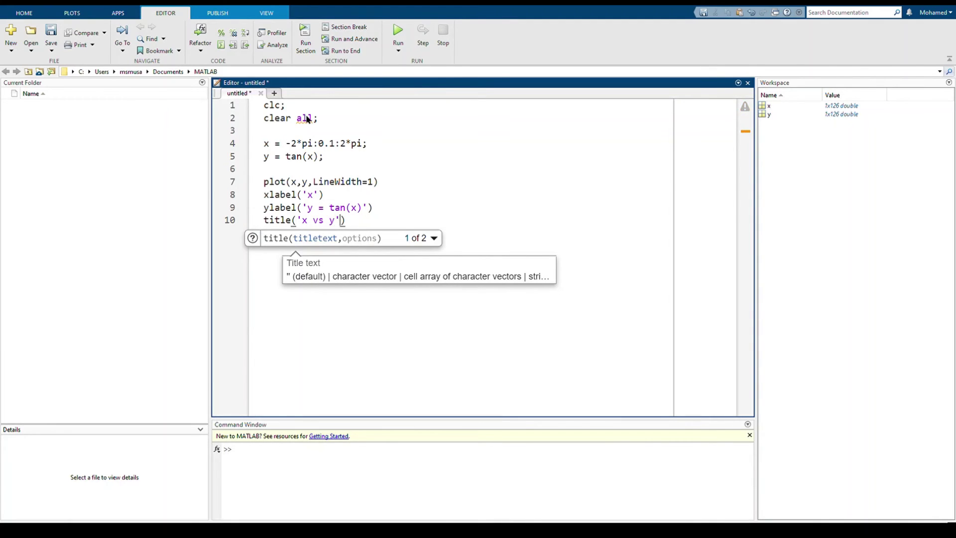
pyautogui.press('End')
pyautogui.press('Return')
pyautogui.write('grid')
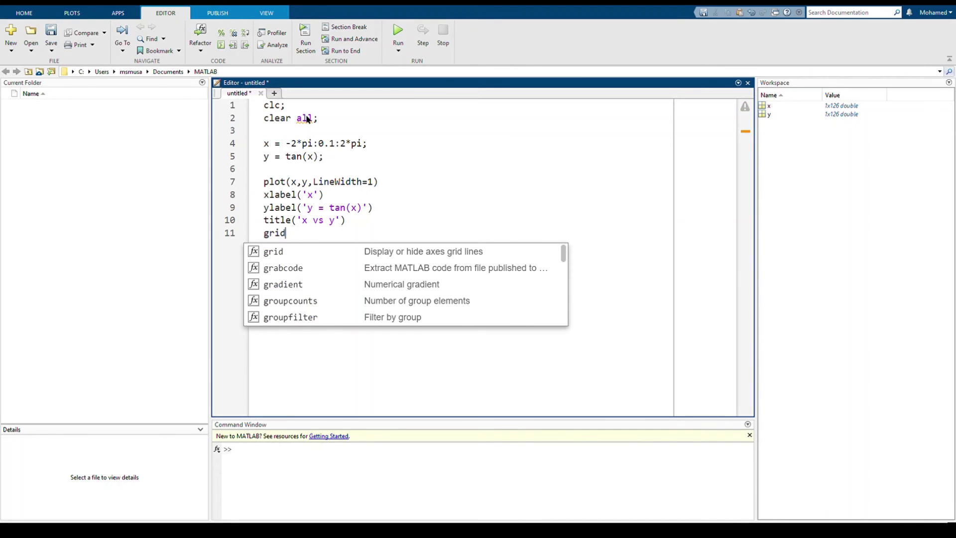
pyautogui.write(' on')
pyautogui.press('Return')
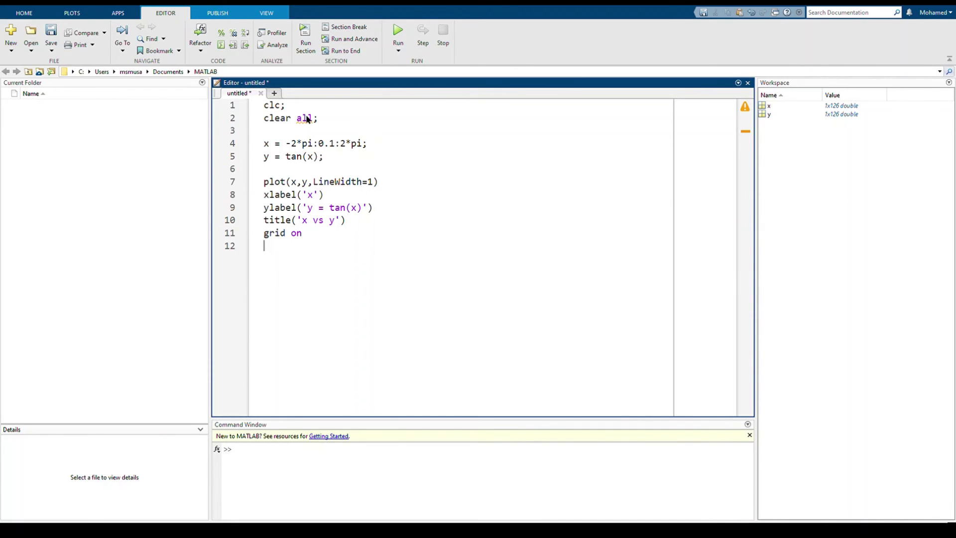
pyautogui.press('F5')
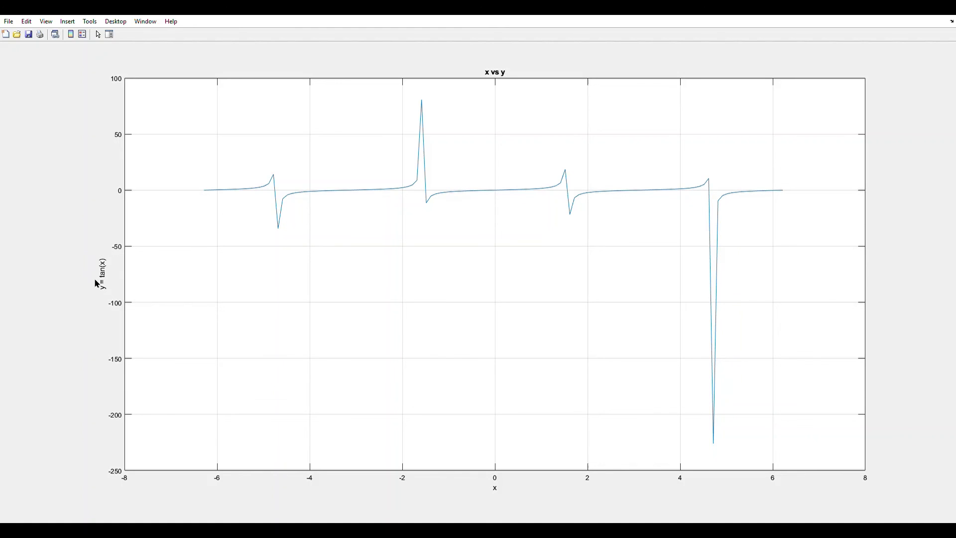
pyautogui.moveTo(454, 183)
pyautogui.moveTo(440, 194); pyautogui.dragTo(446, 198)
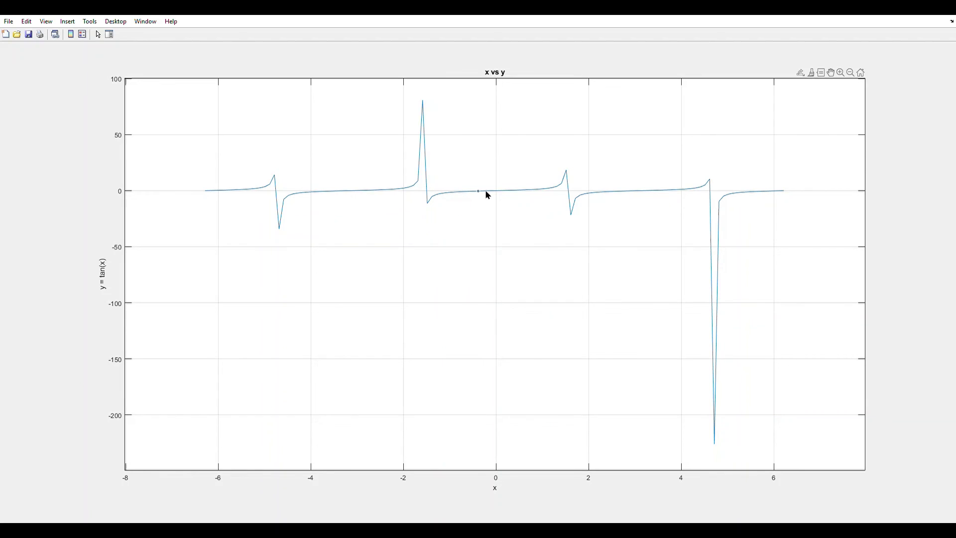